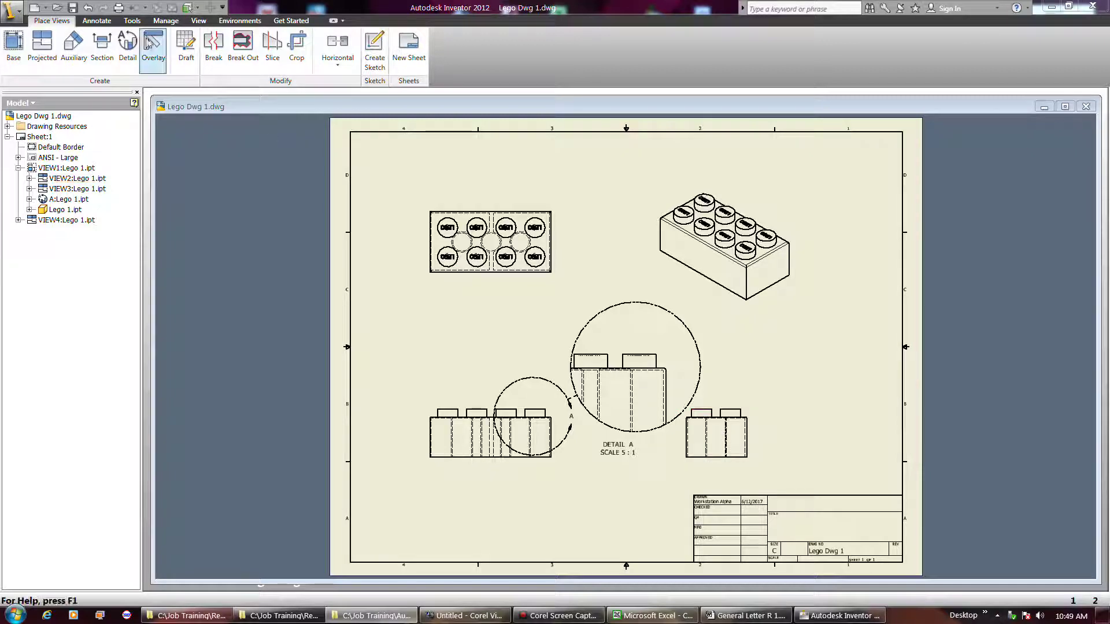
Step: Add .50 and .60 baseline dimensions from the bottom edge to the stud top beside the right view
{"action": "left_click", "coordinate": [97, 20]}
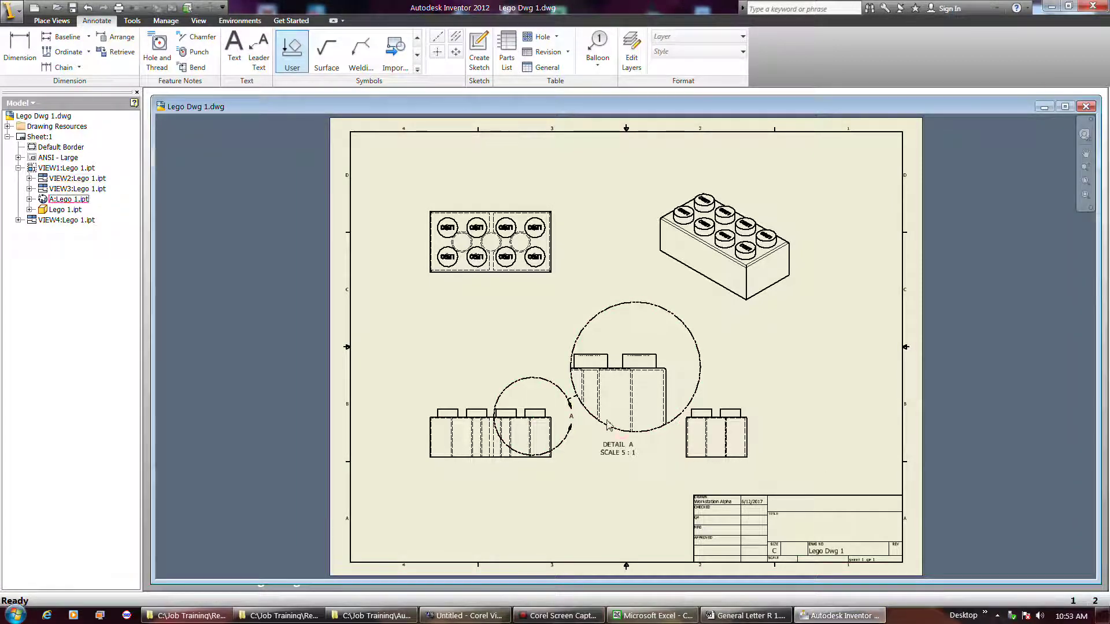
{"action": "left_click", "coordinate": [63, 36]}
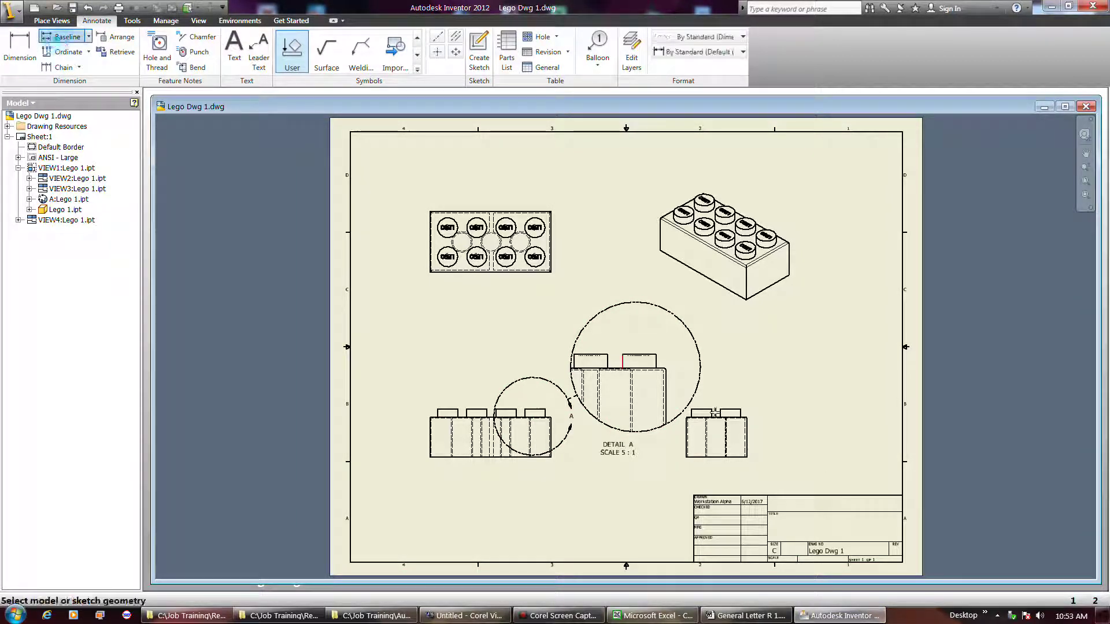
{"action": "left_click", "coordinate": [737, 458]}
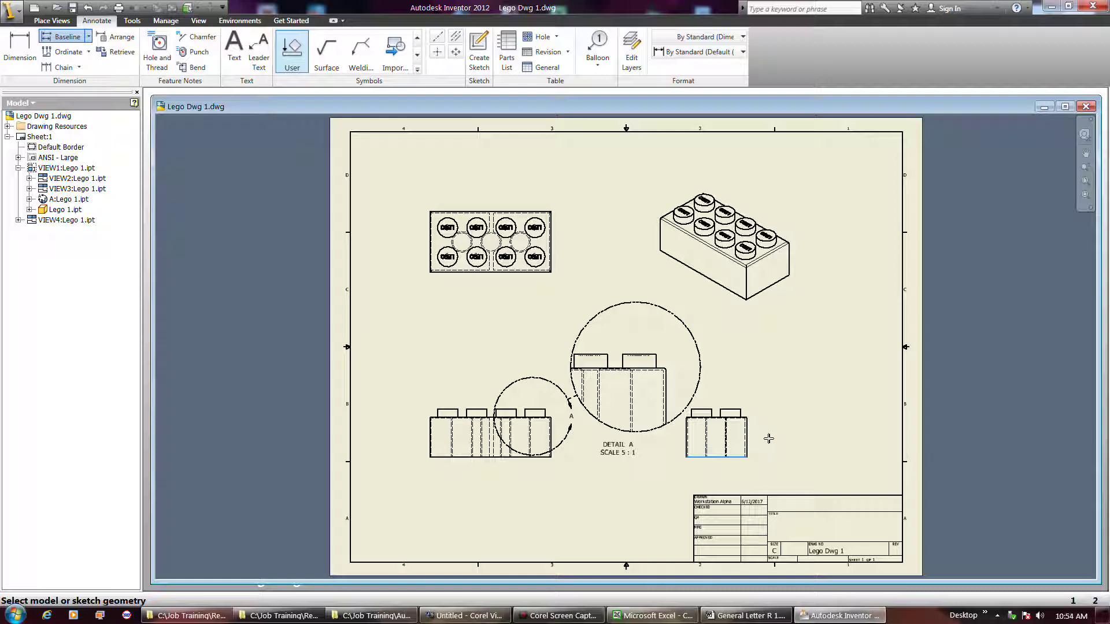
{"action": "left_click", "coordinate": [732, 410]}
{"action": "right_click", "coordinate": [758, 410]}
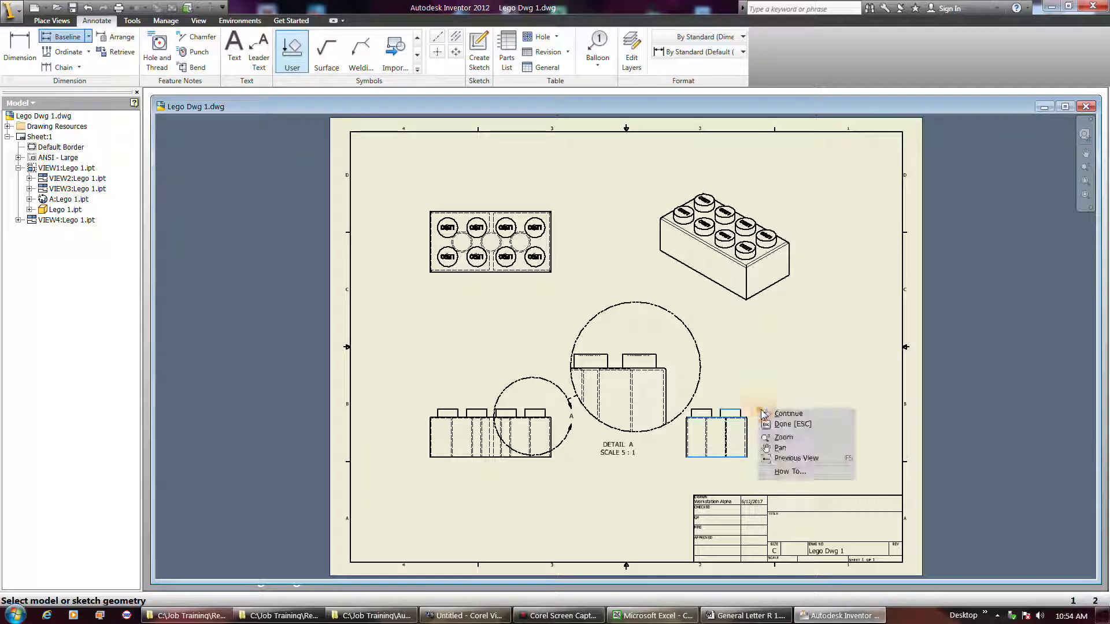
{"action": "left_click", "coordinate": [777, 415]}
{"action": "left_click", "coordinate": [785, 432]}
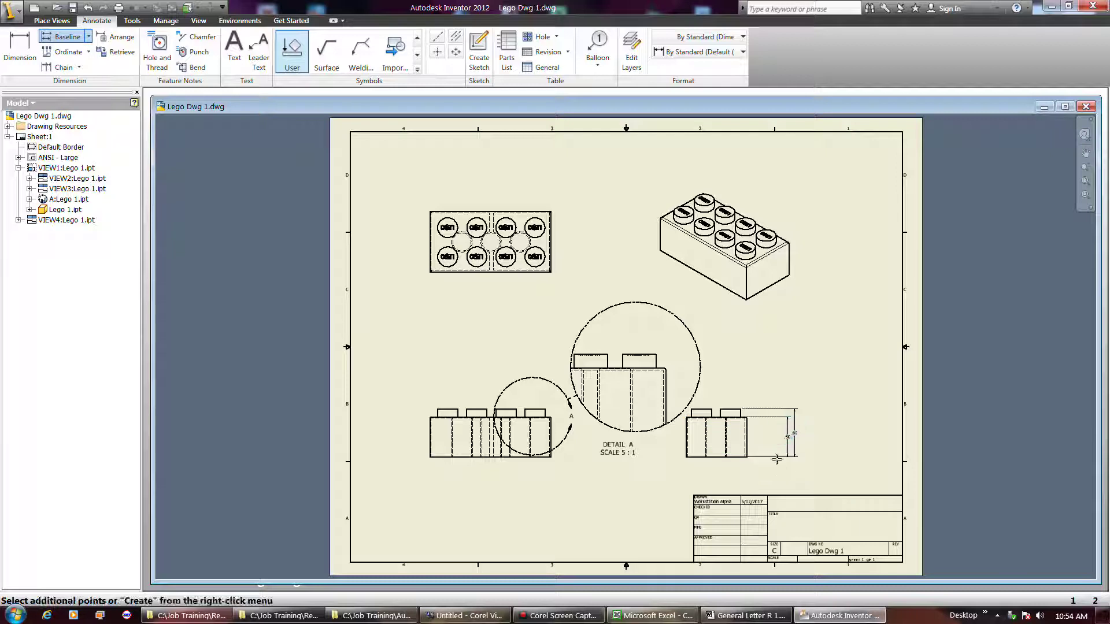
{"action": "scroll", "coordinate": [789, 472], "scroll_direction": "up", "scroll_amount": 5}
{"action": "scroll", "coordinate": [790, 473], "scroll_direction": "down", "scroll_amount": 4}
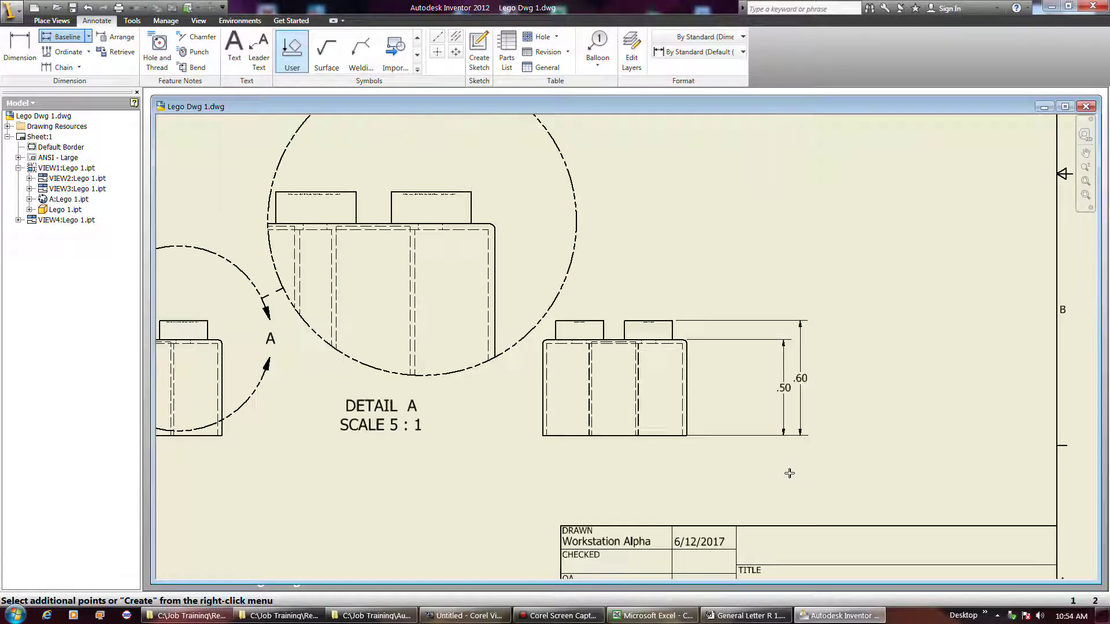
{"action": "scroll", "coordinate": [818, 416], "scroll_direction": "down", "scroll_amount": 2}
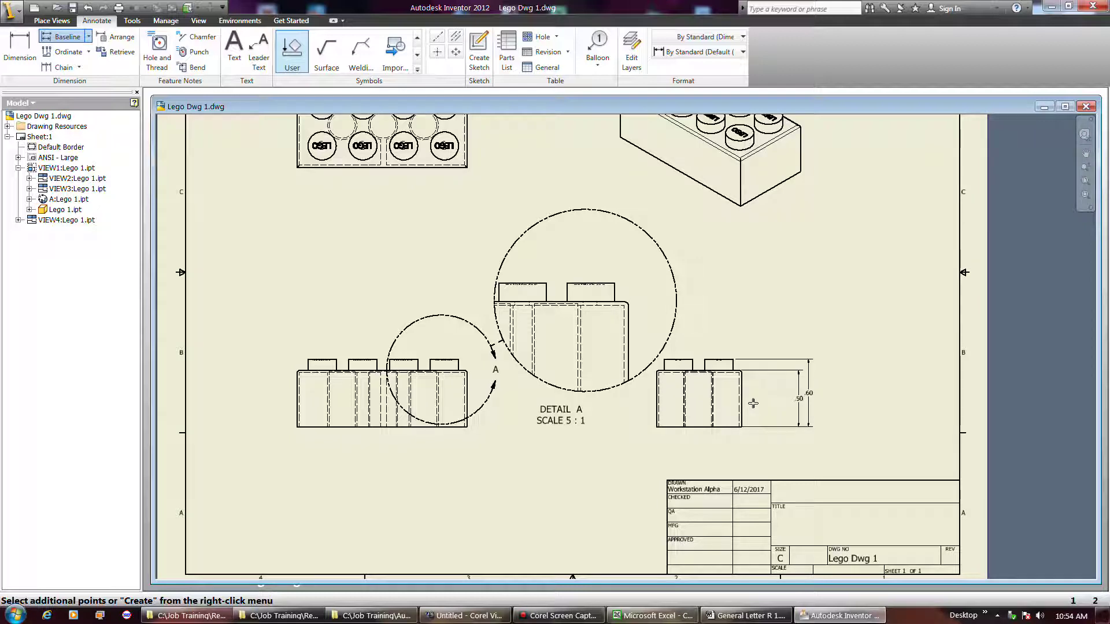
{"action": "key", "text": "Return"}
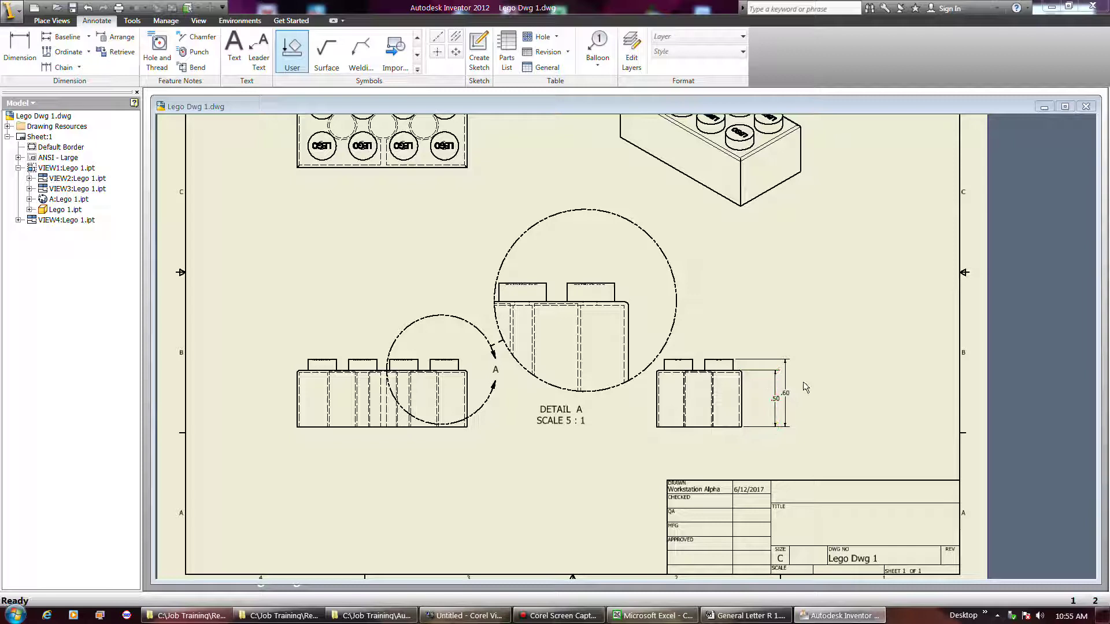
{"action": "left_click", "coordinate": [117, 52]}
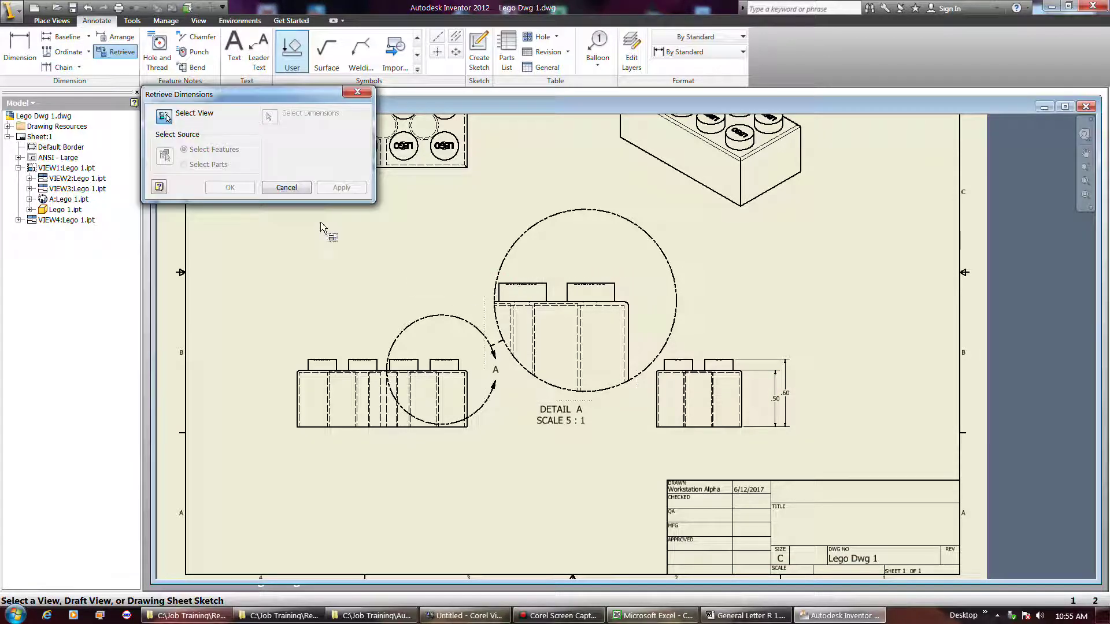
{"action": "left_click", "coordinate": [300, 358]}
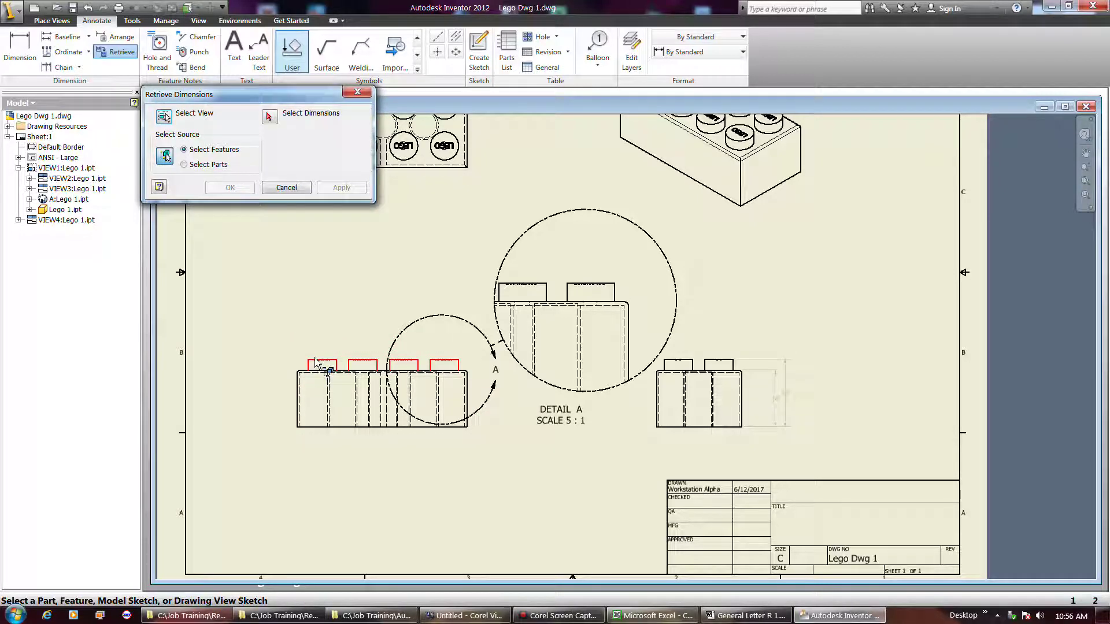
{"action": "mouse_move", "coordinate": [316, 363]}
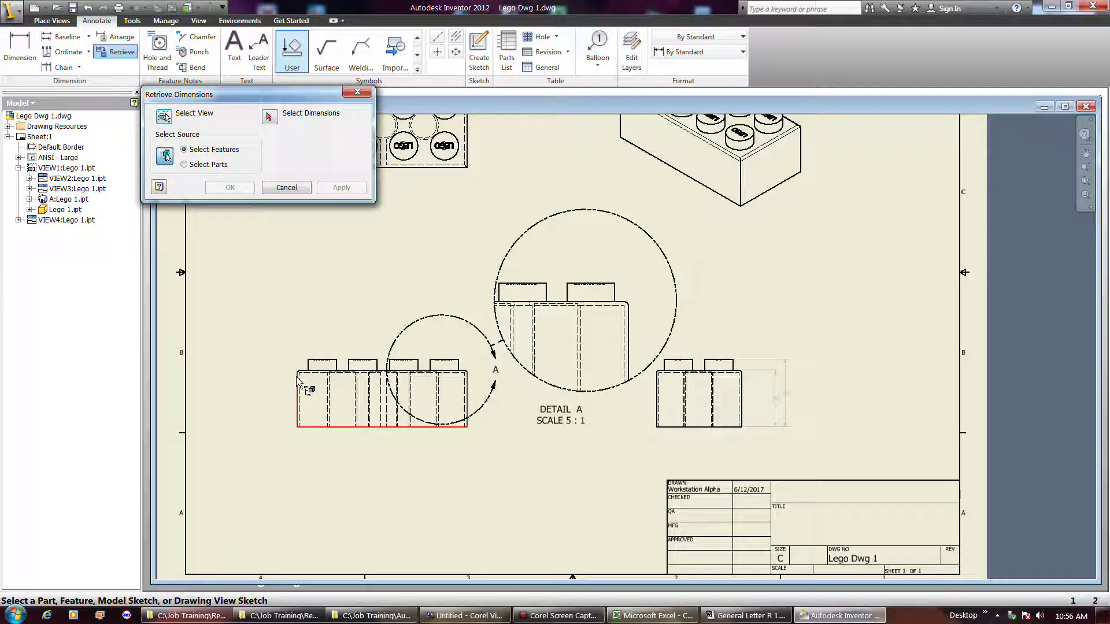
{"action": "left_click", "coordinate": [316, 365]}
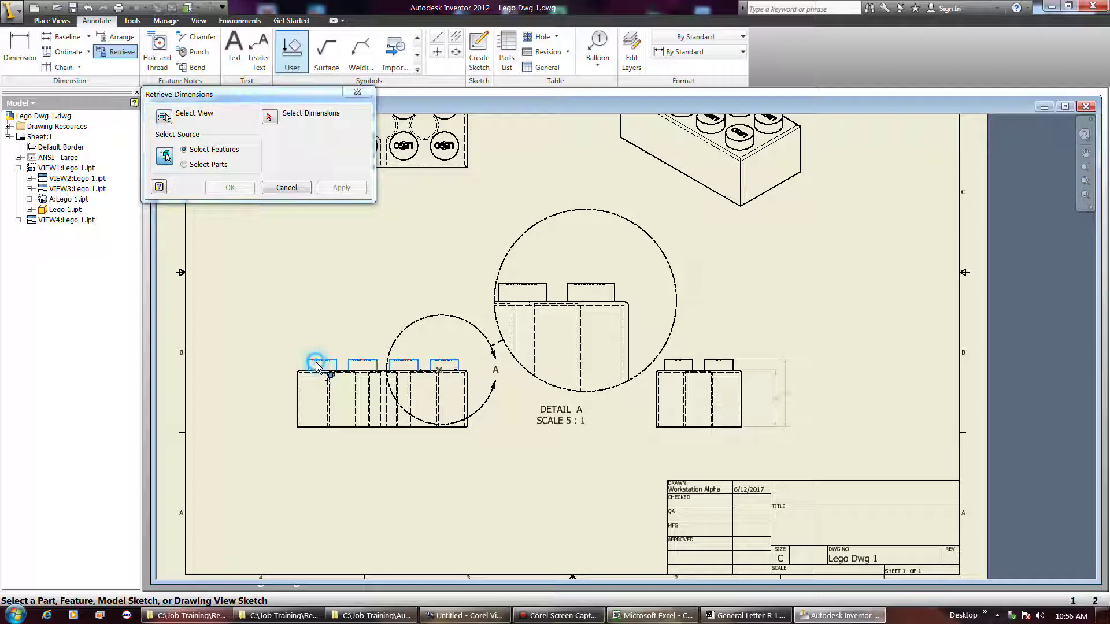
{"action": "left_click", "coordinate": [298, 391]}
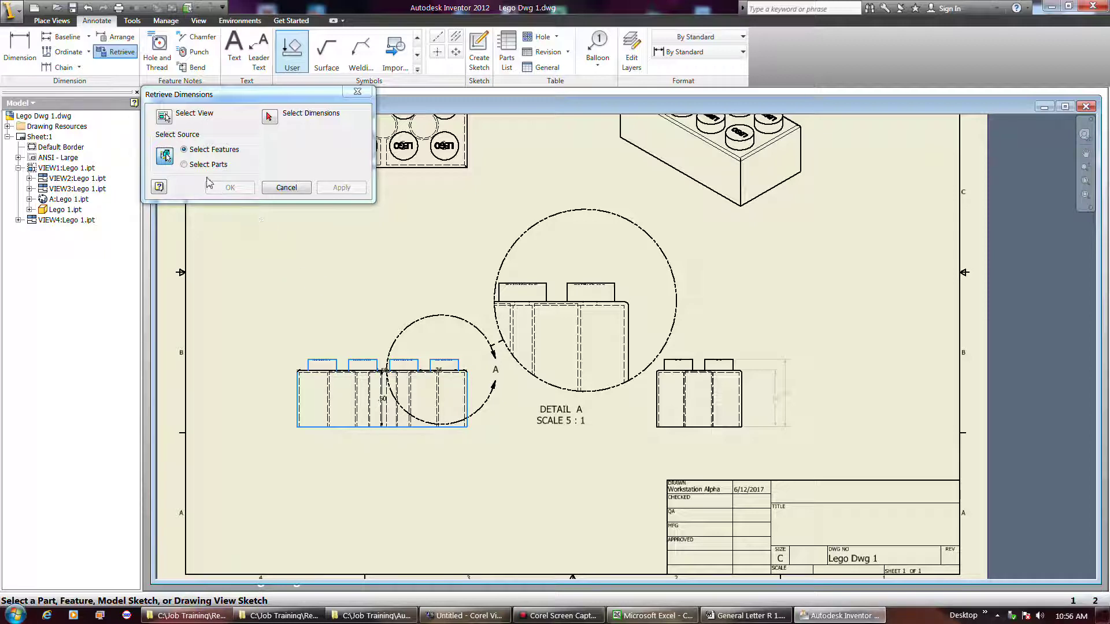
{"action": "right_click", "coordinate": [279, 271]}
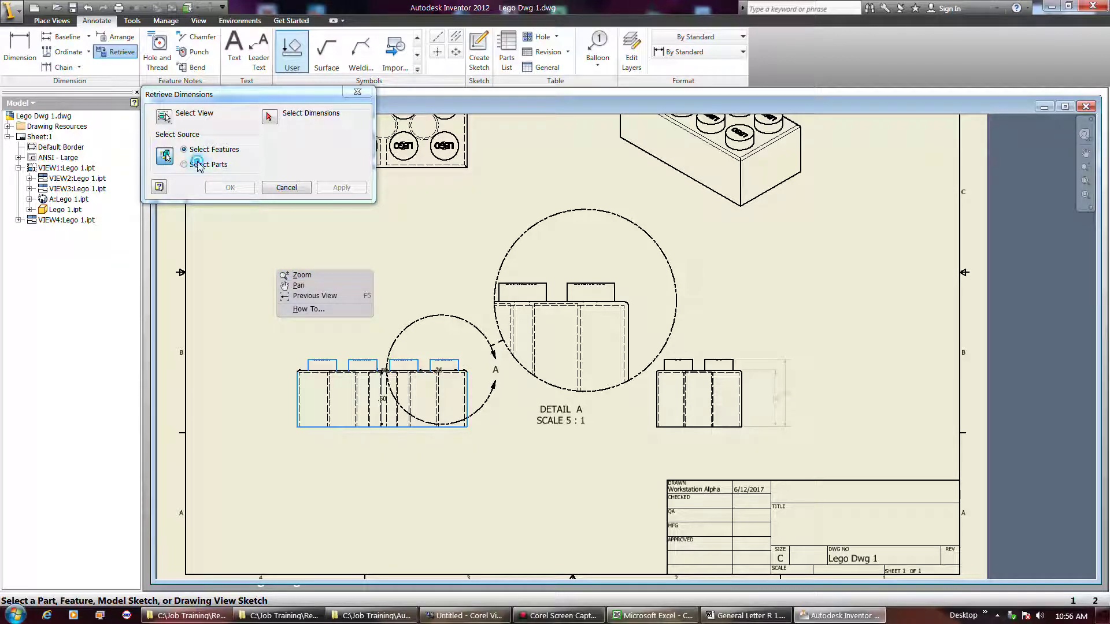
{"action": "left_click", "coordinate": [198, 166]}
{"action": "left_click", "coordinate": [184, 164]}
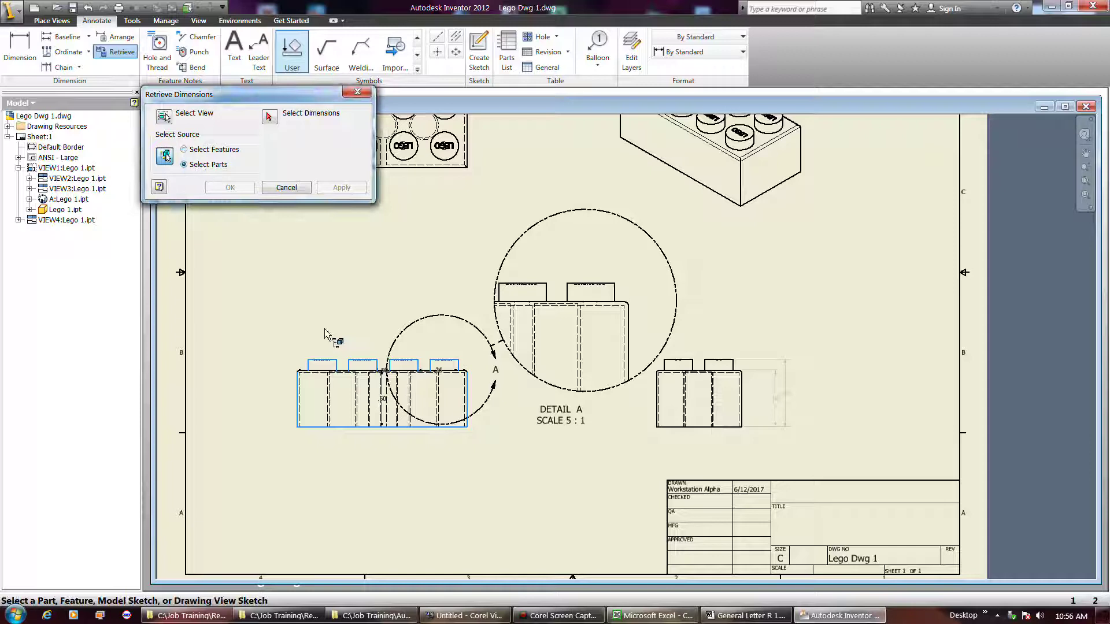
{"action": "left_click", "coordinate": [301, 383]}
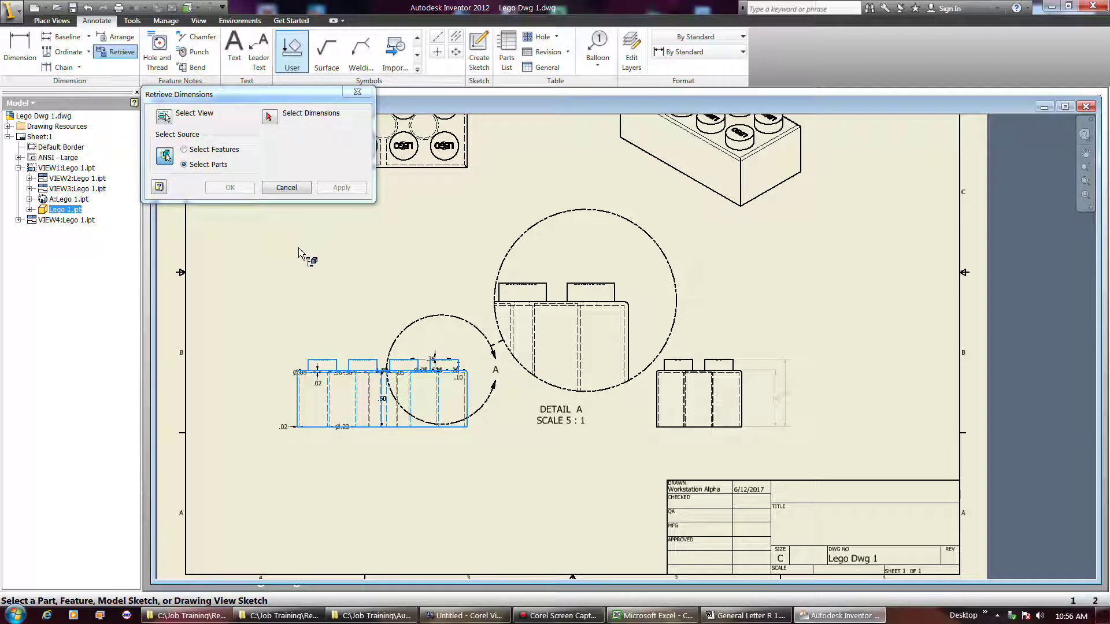
{"action": "left_click", "coordinate": [281, 192]}
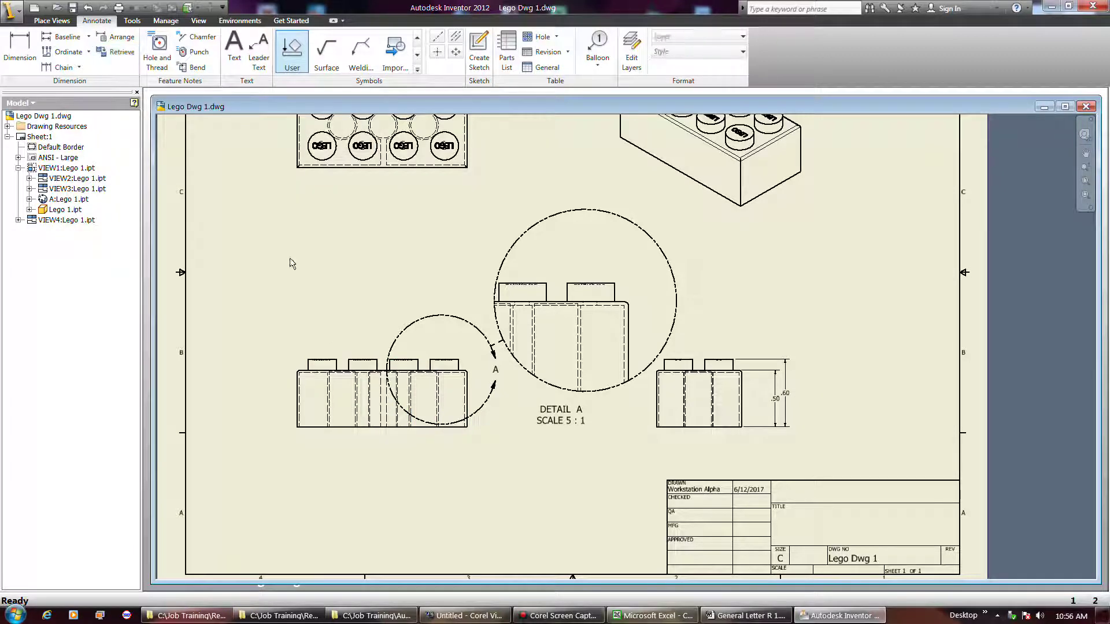
Step: Begin retrieving dimensions from the left front view, then cancel the retrieval
{"action": "left_click", "coordinate": [115, 51]}
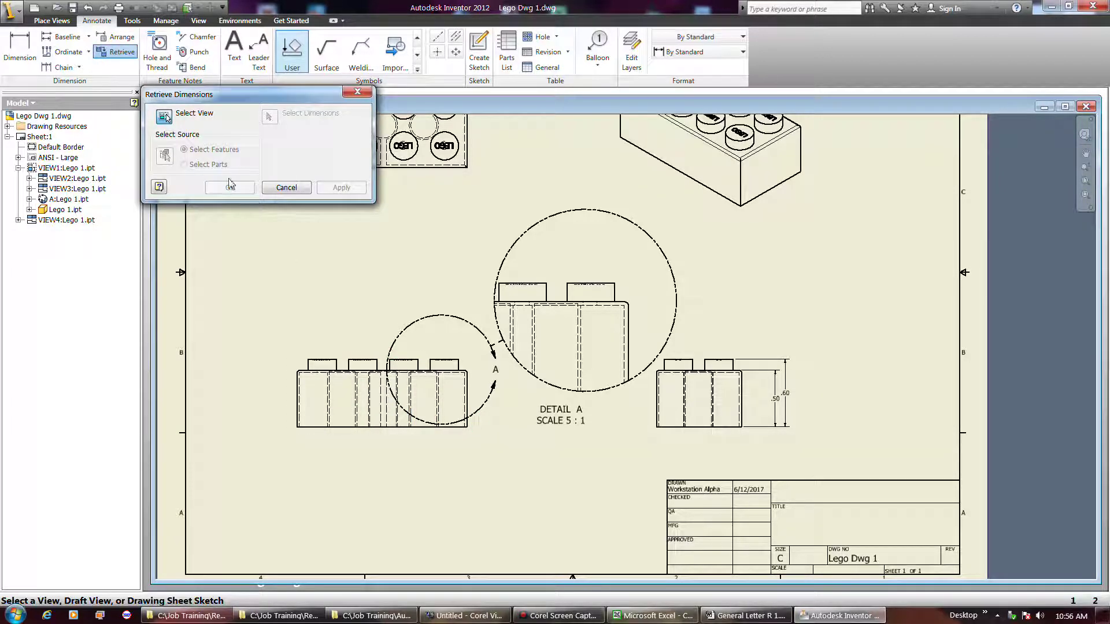
{"action": "left_click", "coordinate": [312, 355]}
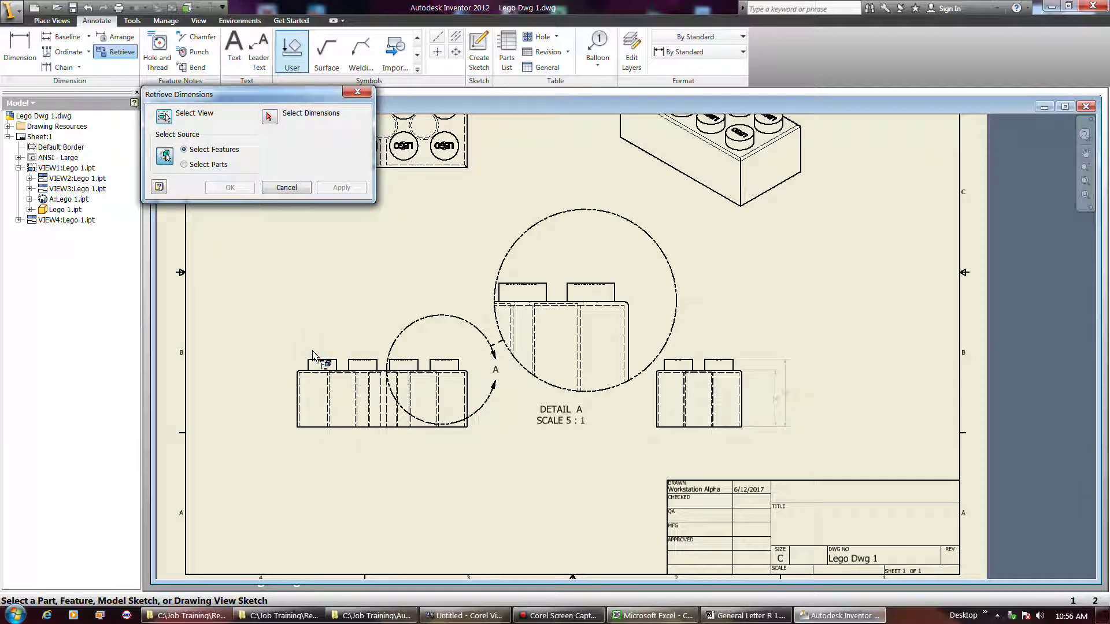
{"action": "left_click", "coordinate": [286, 187]}
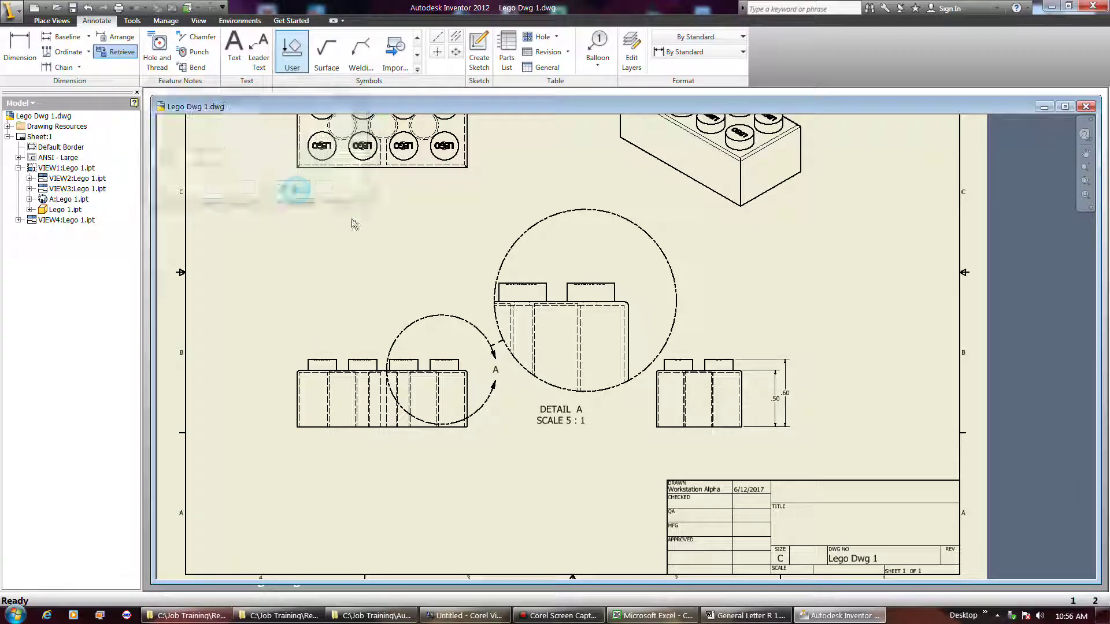
{"action": "scroll", "coordinate": [404, 202], "scroll_direction": "down", "scroll_amount": 3}
{"action": "scroll", "coordinate": [415, 196], "scroll_direction": "up", "scroll_amount": 5}
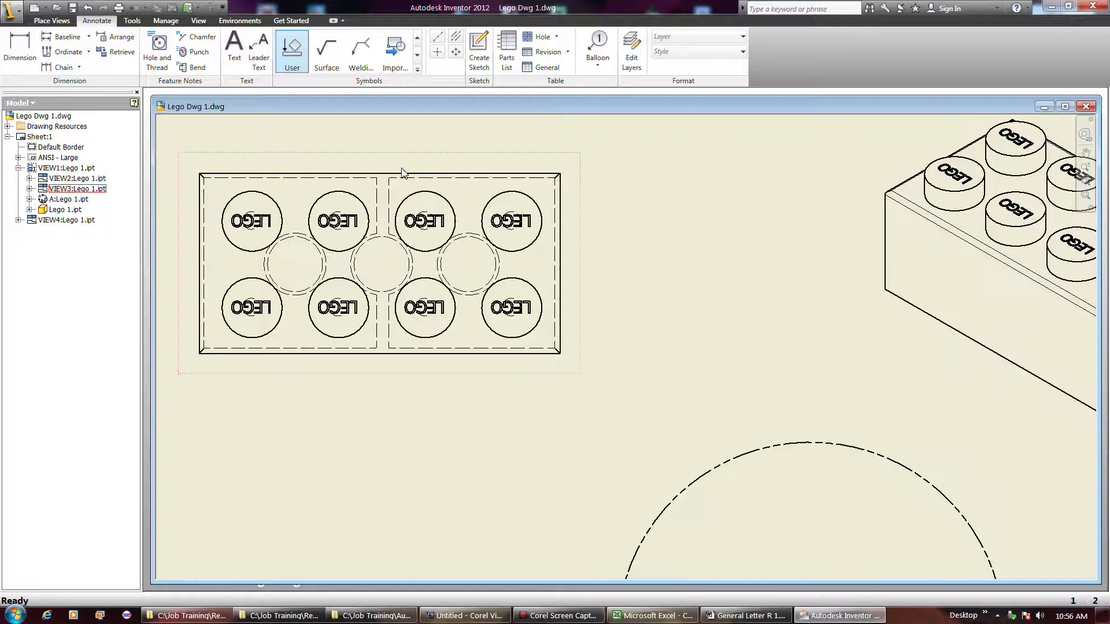
Step: Retrieve model dimensions for the top view using Select Parts on the Lego part
{"action": "left_click", "coordinate": [121, 52]}
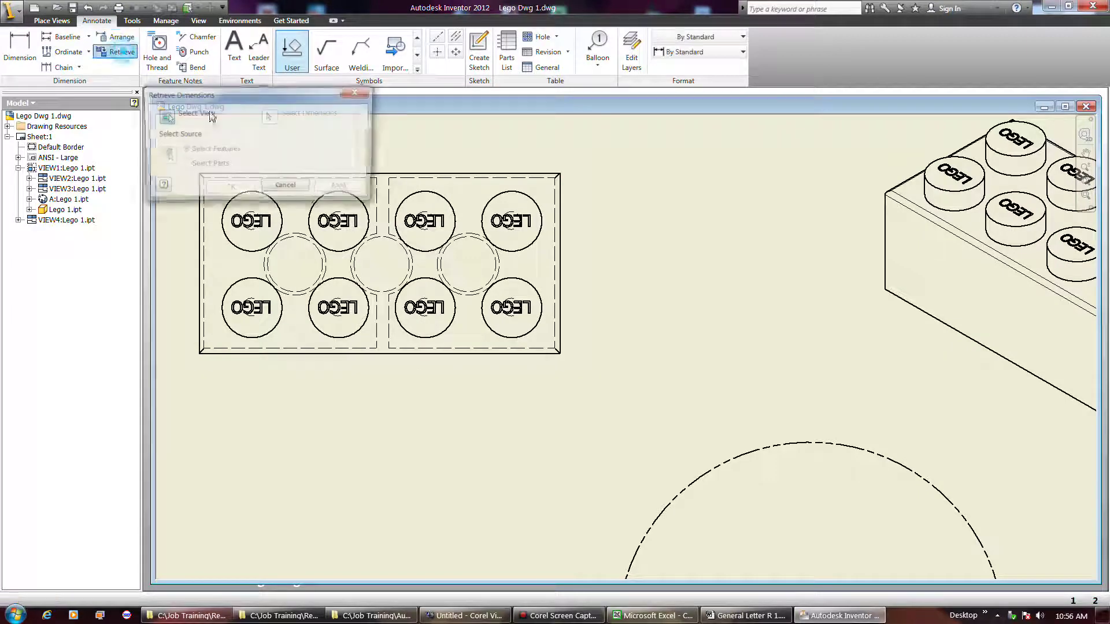
{"action": "left_click", "coordinate": [430, 168]}
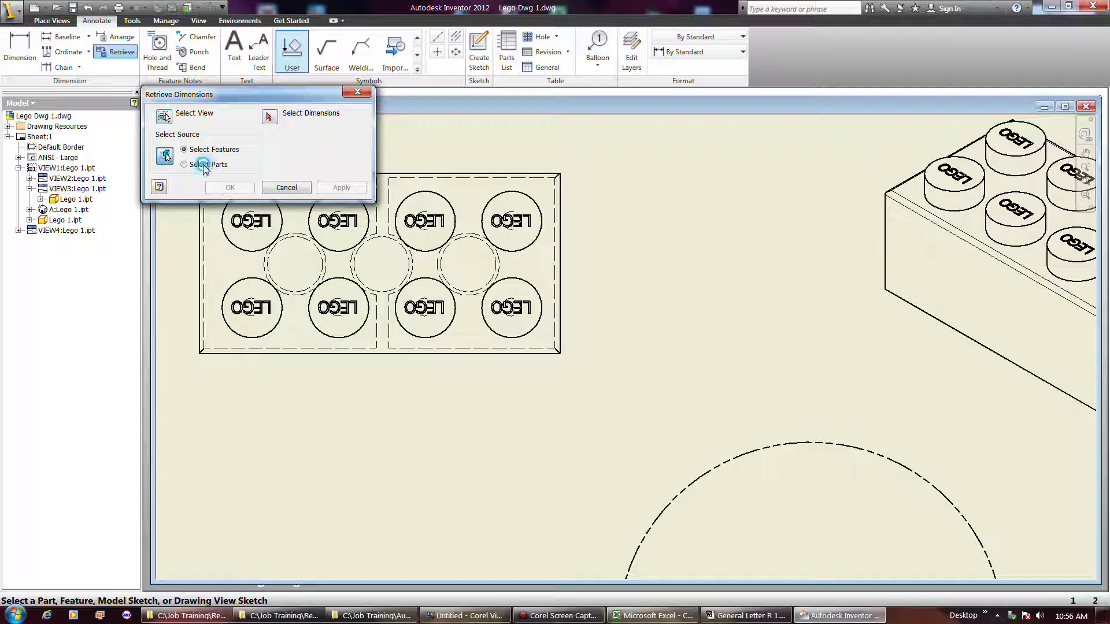
{"action": "left_click", "coordinate": [199, 164]}
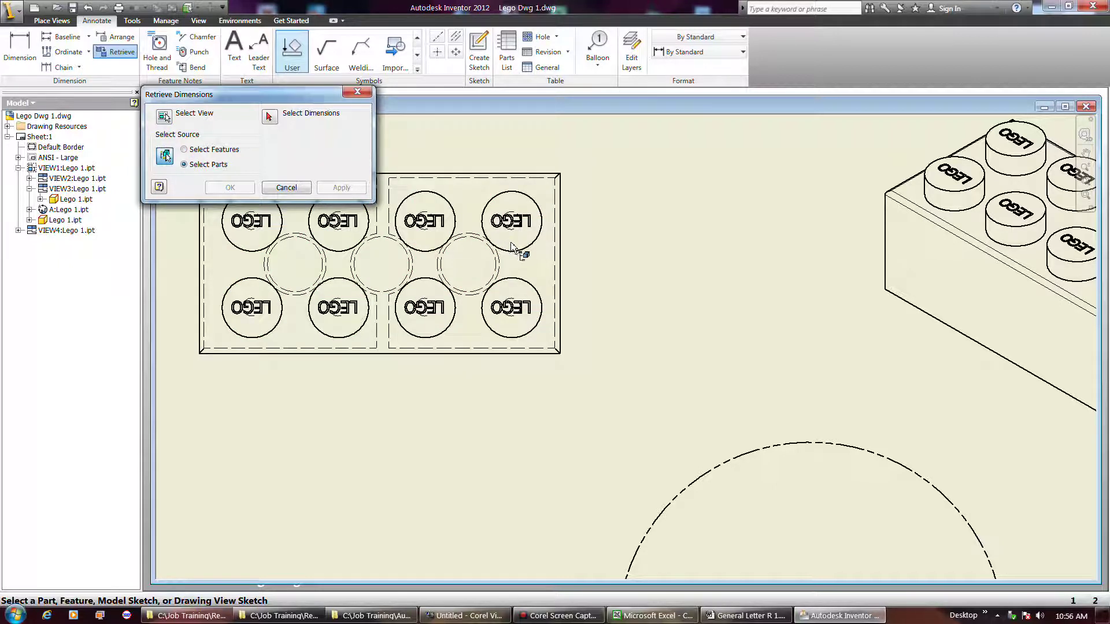
{"action": "left_click", "coordinate": [521, 257]}
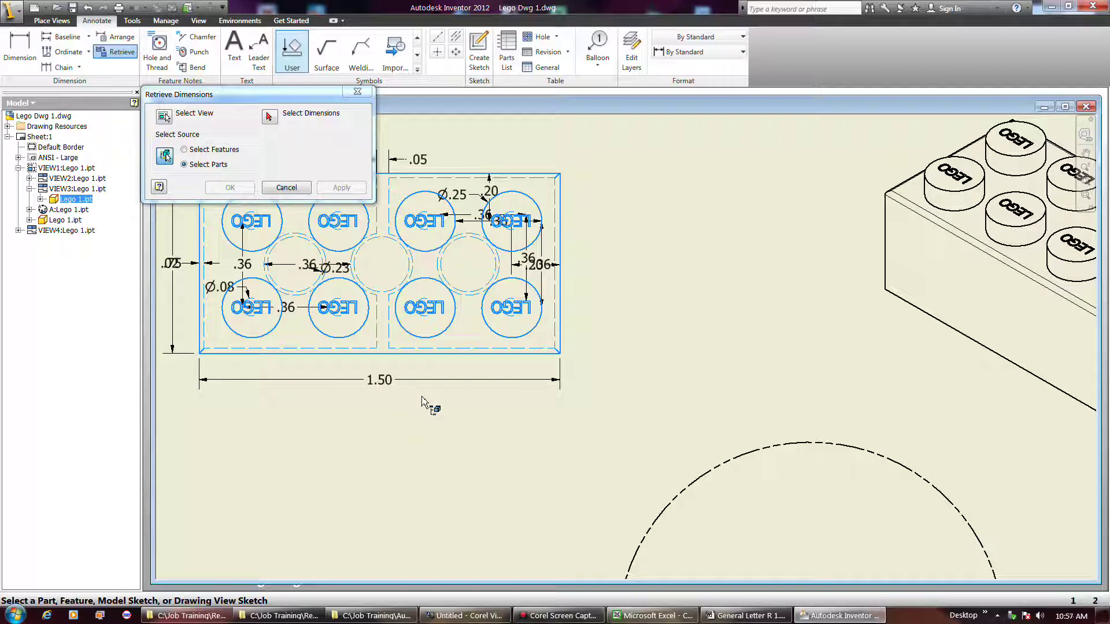
{"action": "right_click", "coordinate": [423, 400]}
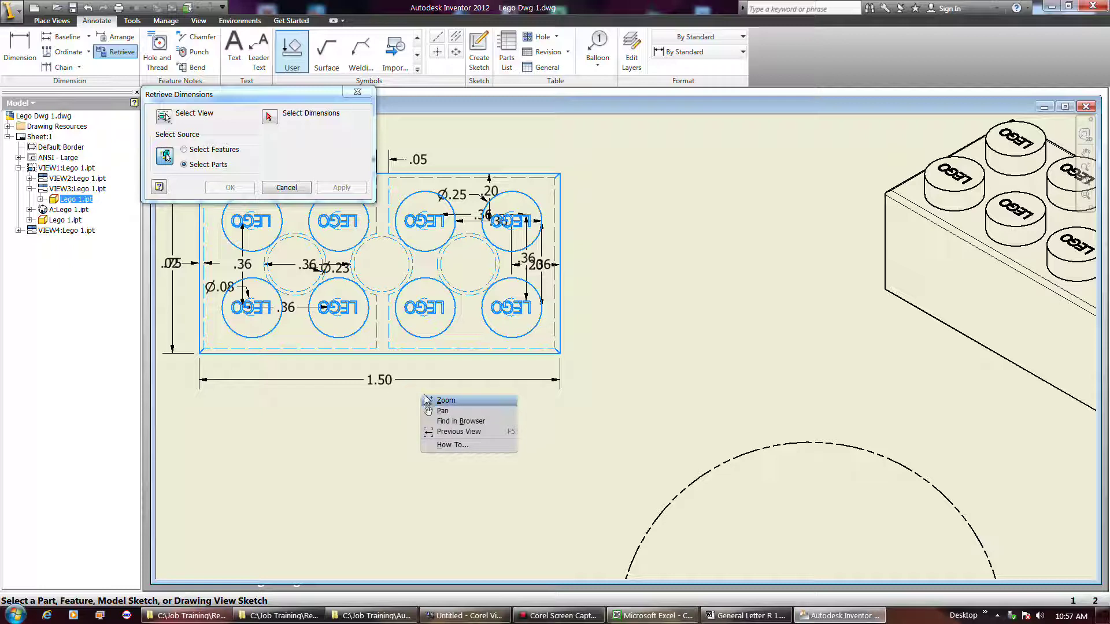
{"action": "left_click", "coordinate": [270, 118]}
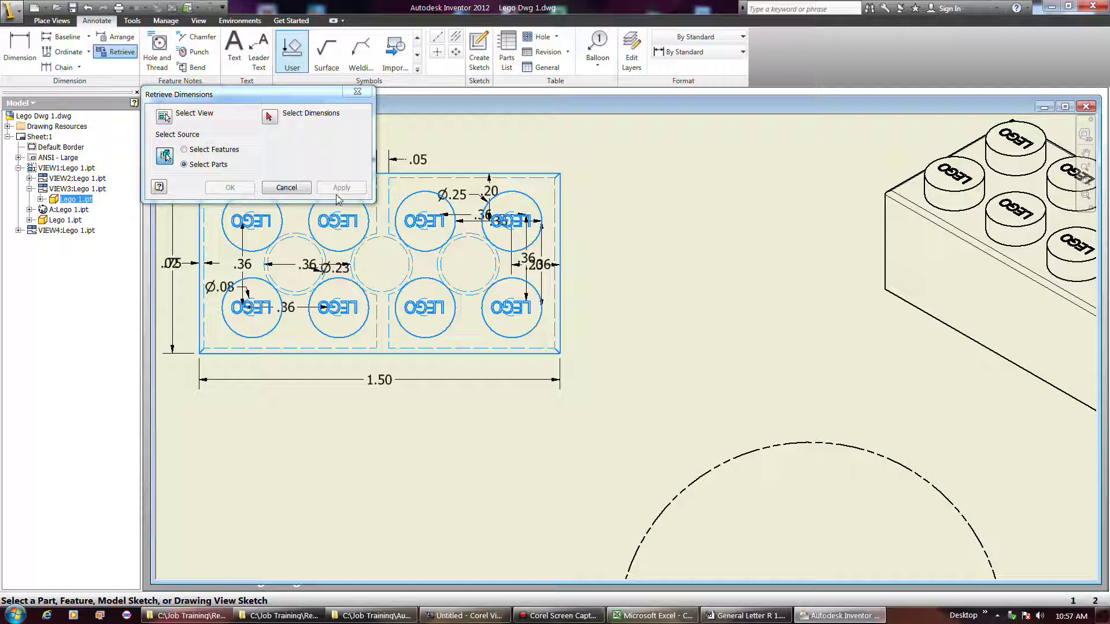
Step: Keep only the .05, Ø.25, 1.50 and .75 dimensions and confirm the retrieval
{"action": "left_click", "coordinate": [399, 157]}
{"action": "left_click", "coordinate": [418, 162]}
{"action": "left_click", "coordinate": [268, 117]}
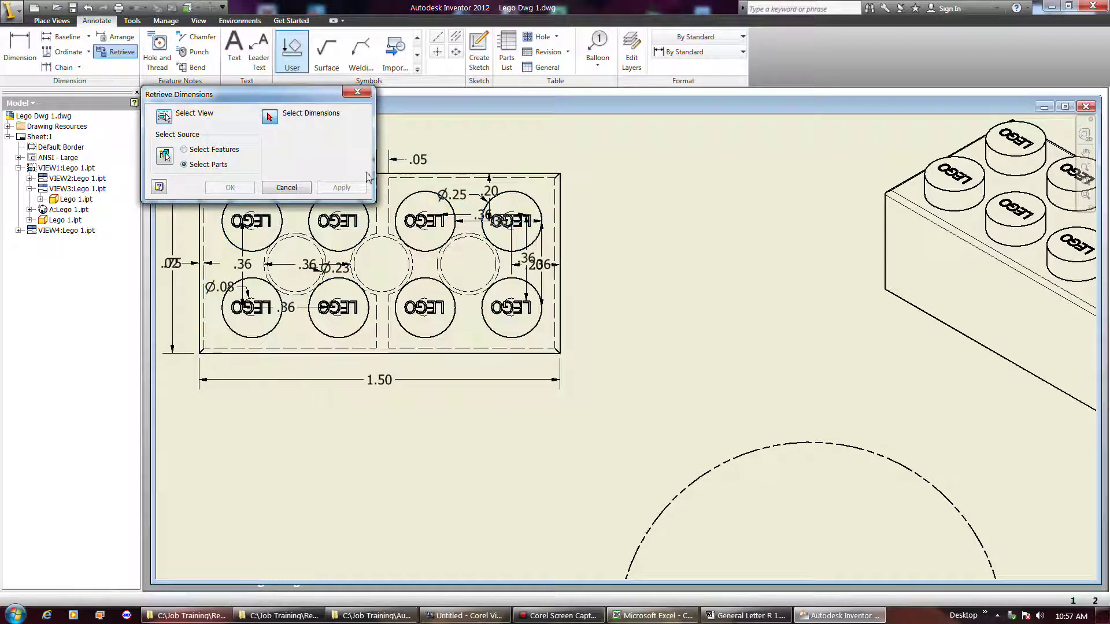
{"action": "left_click", "coordinate": [401, 160]}
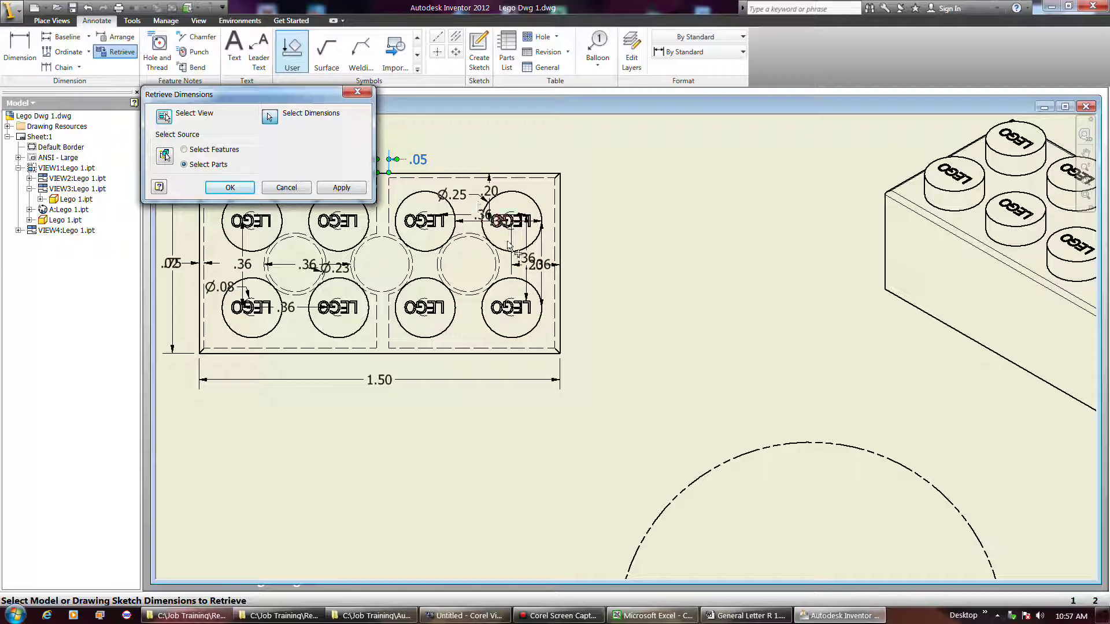
{"action": "left_click", "coordinate": [465, 196]}
{"action": "left_click", "coordinate": [414, 380]}
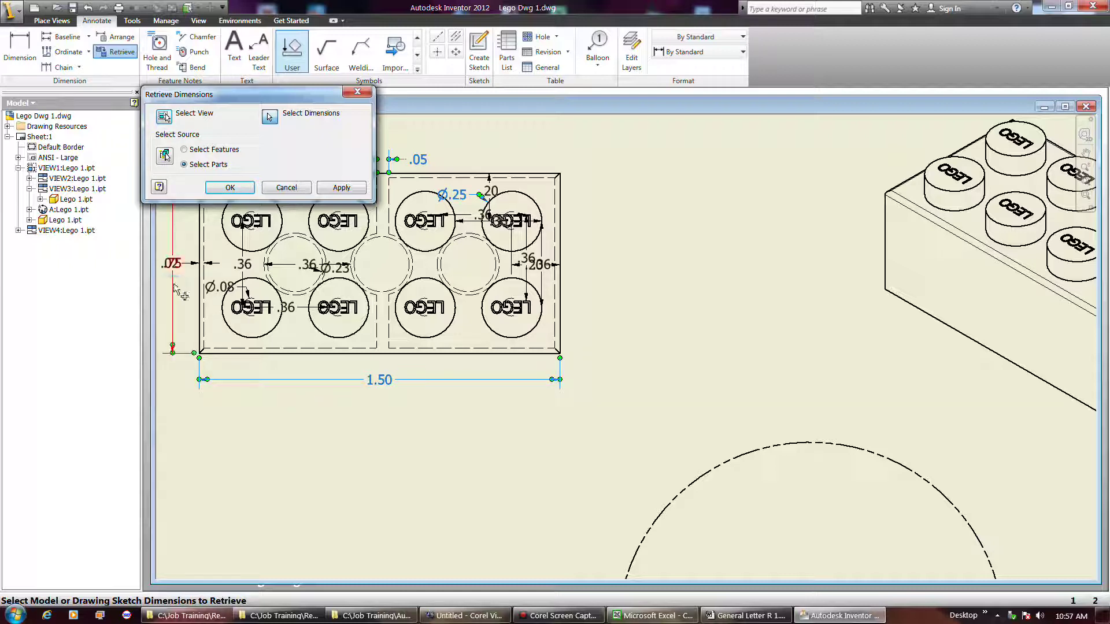
{"action": "left_click", "coordinate": [174, 287]}
{"action": "left_click", "coordinate": [240, 189]}
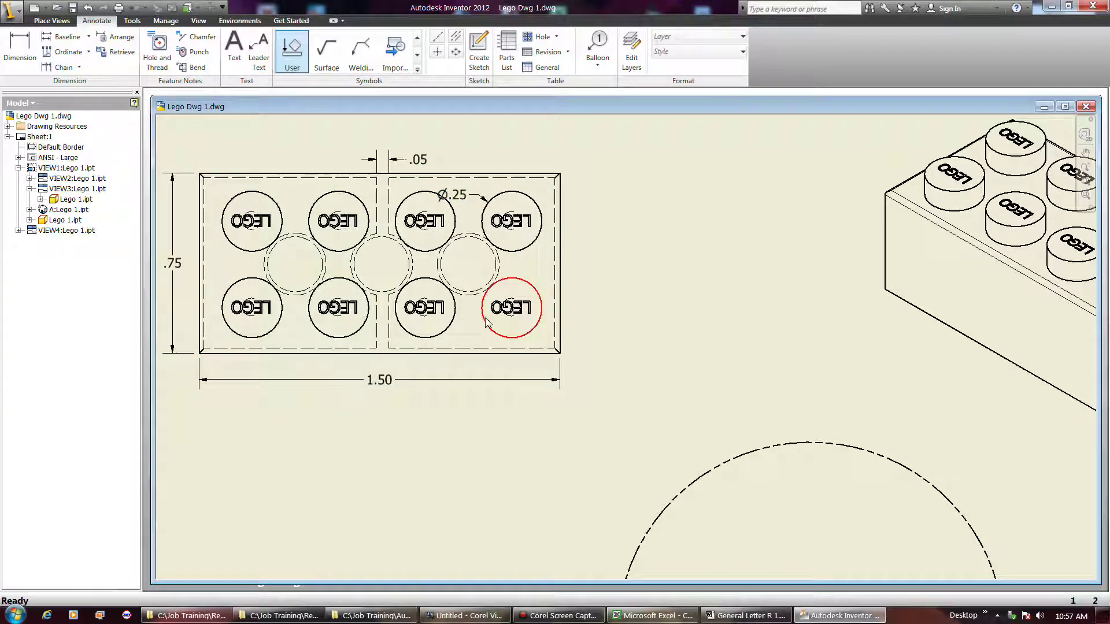
Step: Drag the Ø.25 dimension above the top view's upper edge, leader pointing to the upper-right stud
{"action": "scroll", "coordinate": [648, 290], "scroll_direction": "up", "scroll_amount": 2}
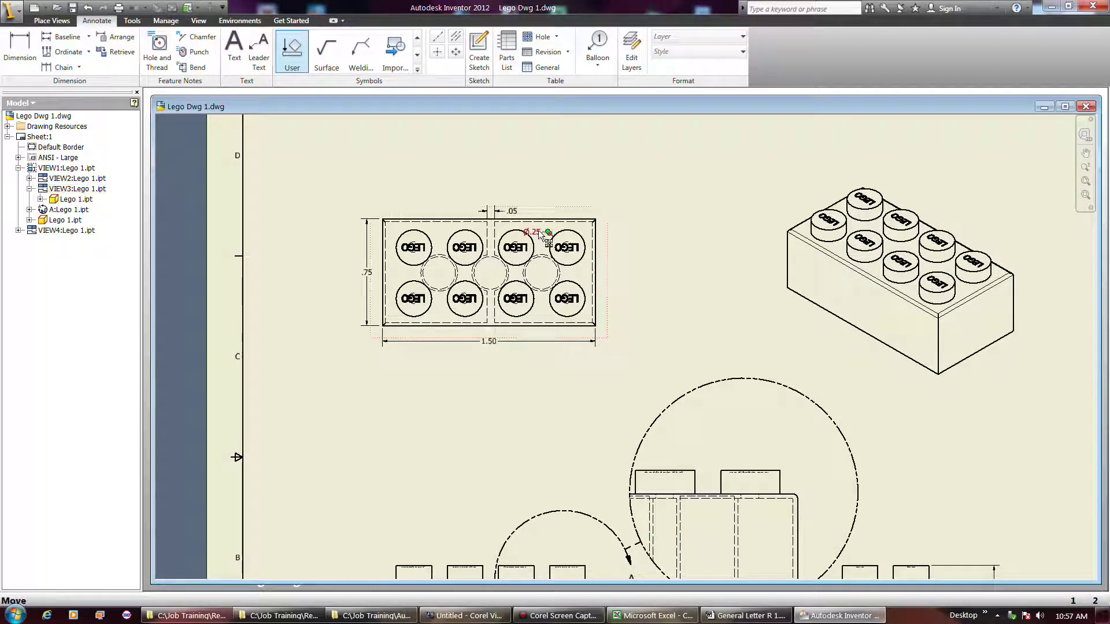
{"action": "left_click", "coordinate": [544, 233]}
{"action": "scroll", "coordinate": [546, 234], "scroll_direction": "up", "scroll_amount": 5}
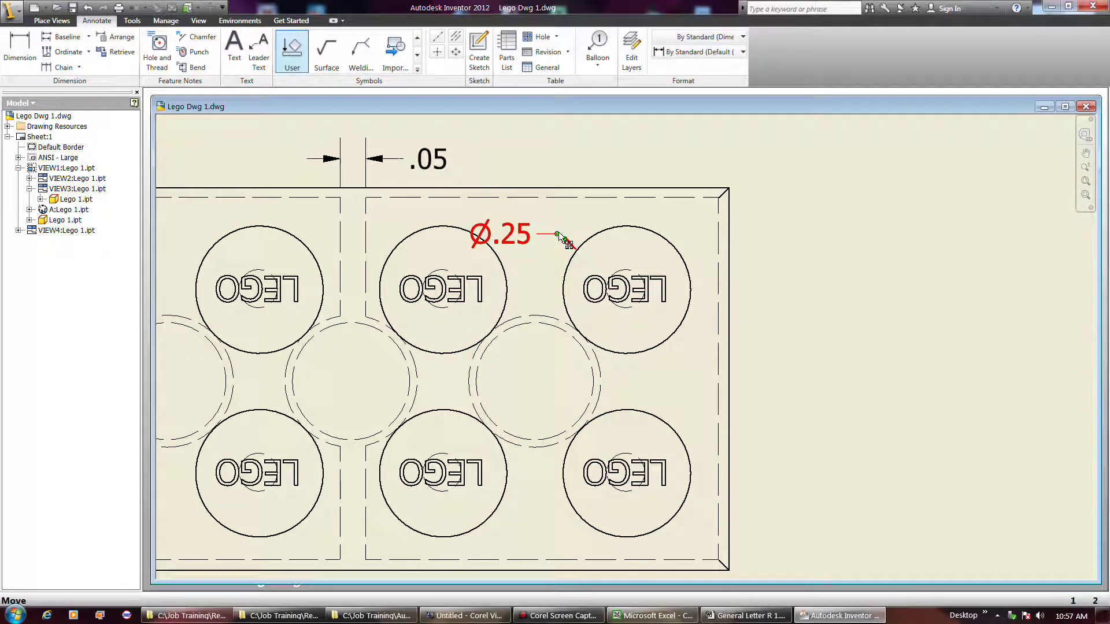
{"action": "mouse_move", "coordinate": [559, 235]}
{"action": "left_mouse_down"}
{"action": "mouse_move", "coordinate": [580, 211]}
{"action": "mouse_move", "coordinate": [592, 156]}
{"action": "left_mouse_up"}
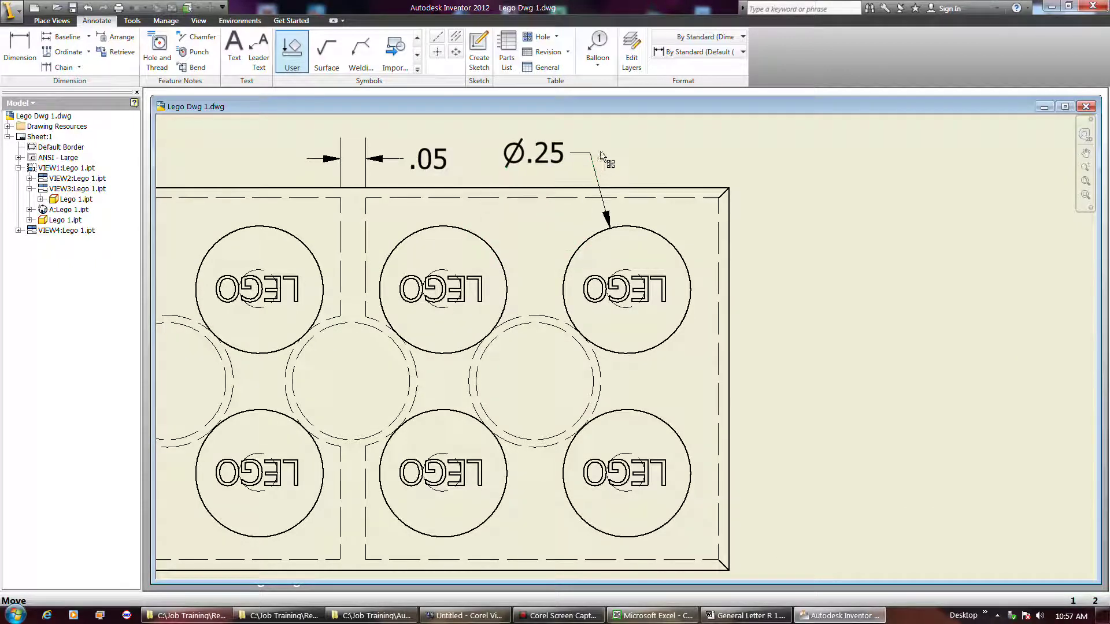
{"action": "scroll", "coordinate": [718, 260], "scroll_direction": "down", "scroll_amount": 2}
{"action": "left_click", "coordinate": [767, 277]}
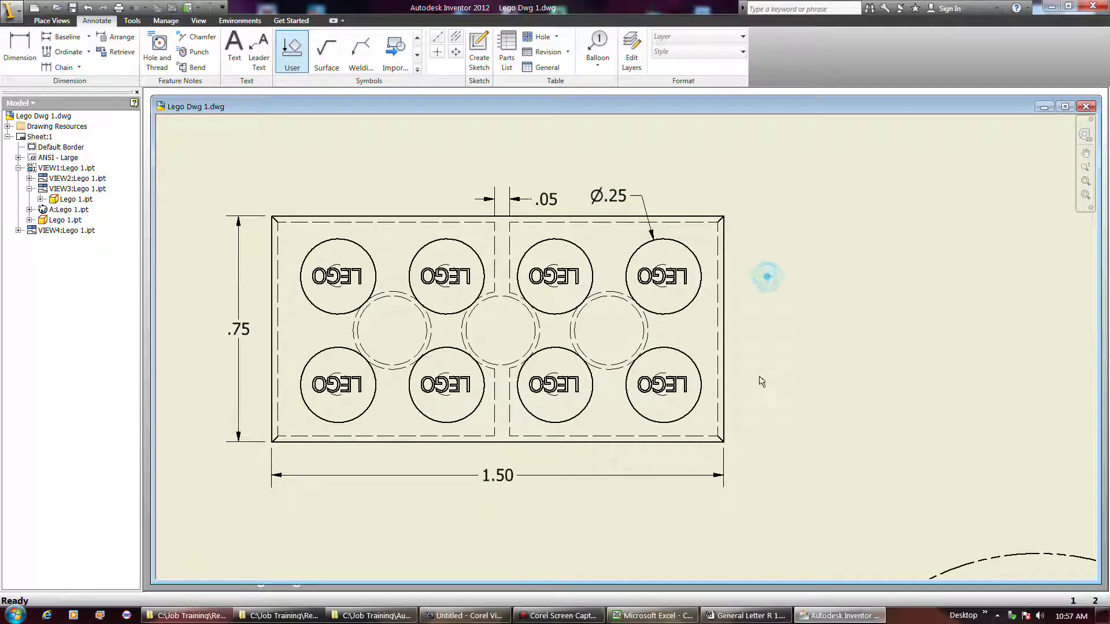
{"action": "left_click", "coordinate": [553, 616]}
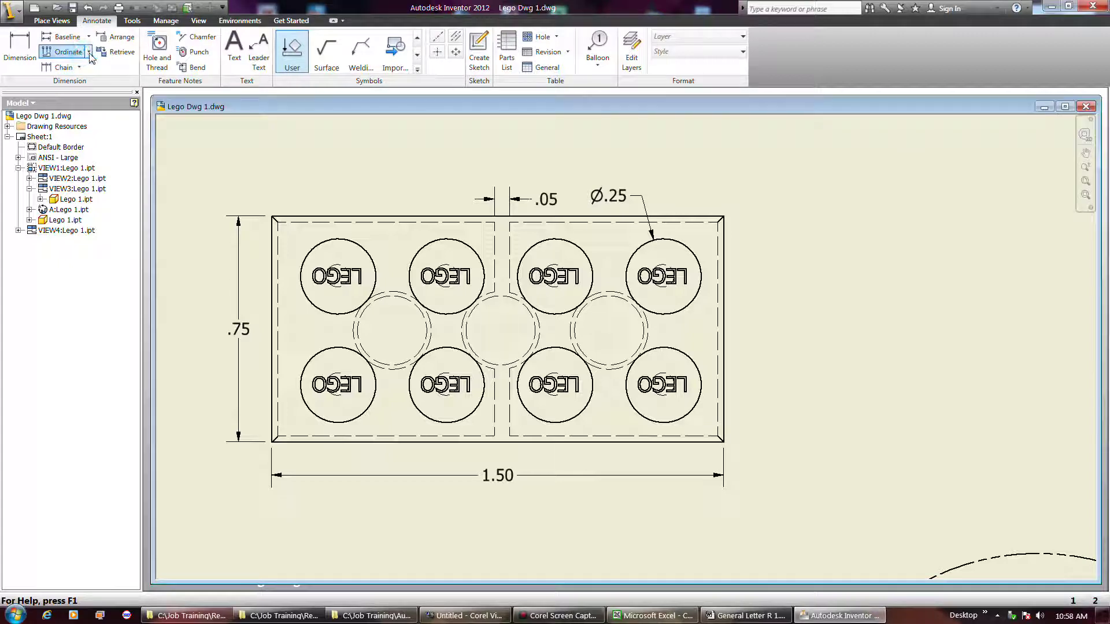
Step: Start an Ordinate Set from the top-right corner, picking the top edge, bottom edge and lower-right hidden circle
{"action": "left_click", "coordinate": [89, 52]}
{"action": "left_click", "coordinate": [63, 97]}
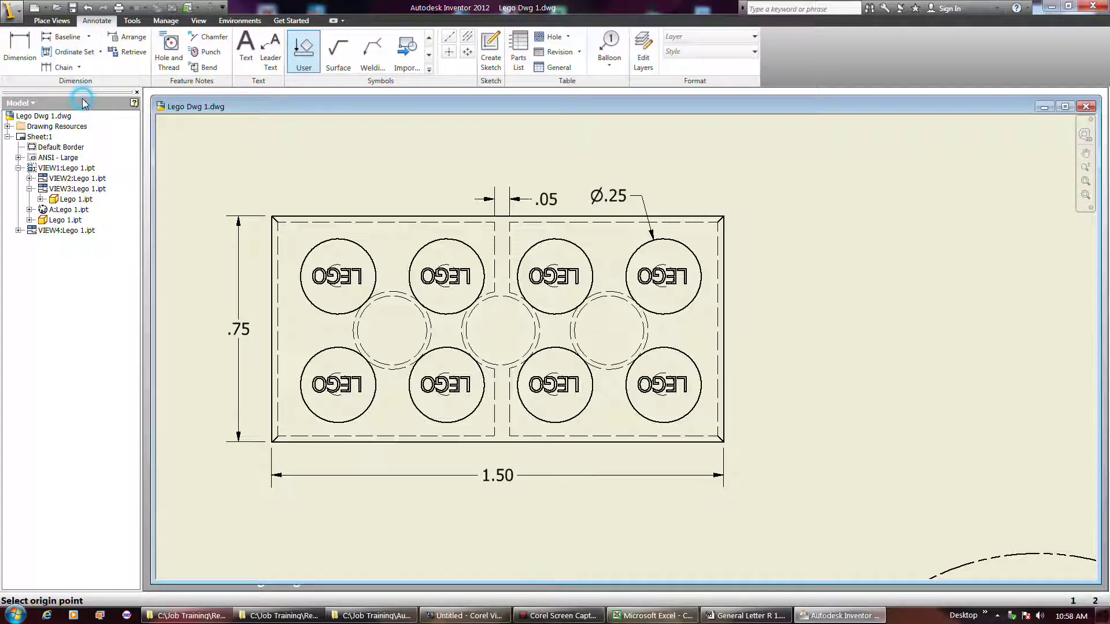
{"action": "left_click", "coordinate": [715, 226]}
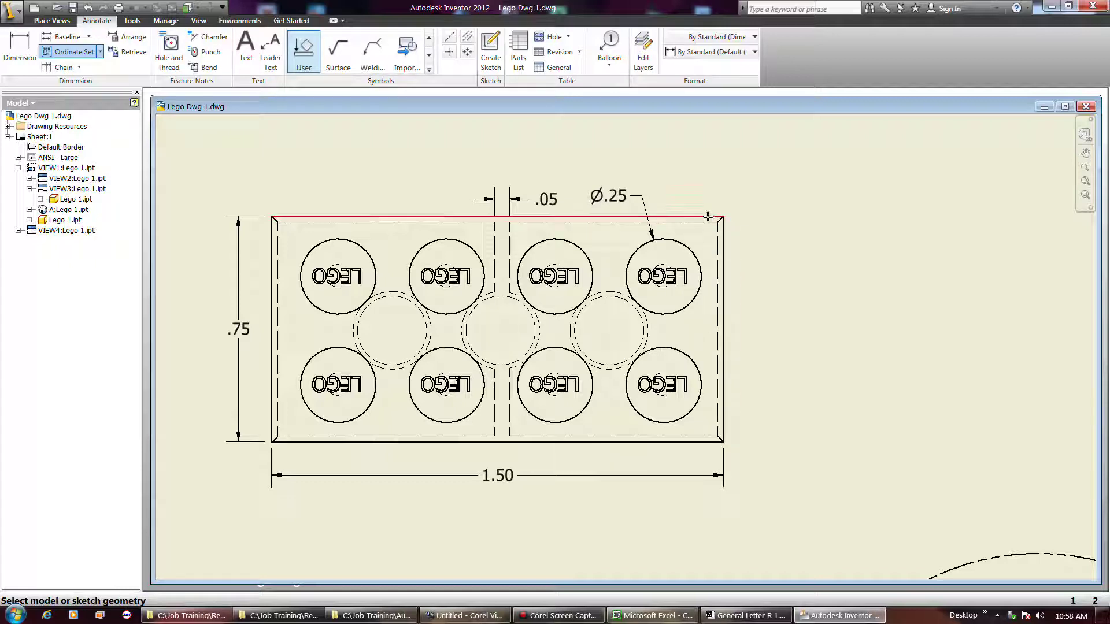
{"action": "left_click", "coordinate": [709, 217]}
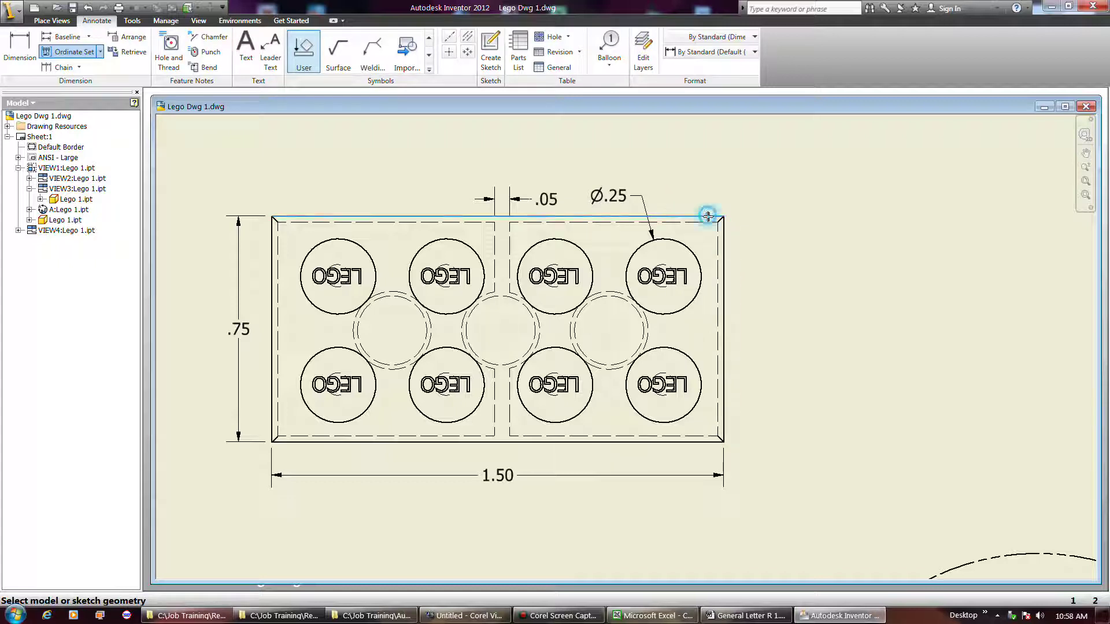
{"action": "left_click", "coordinate": [703, 440]}
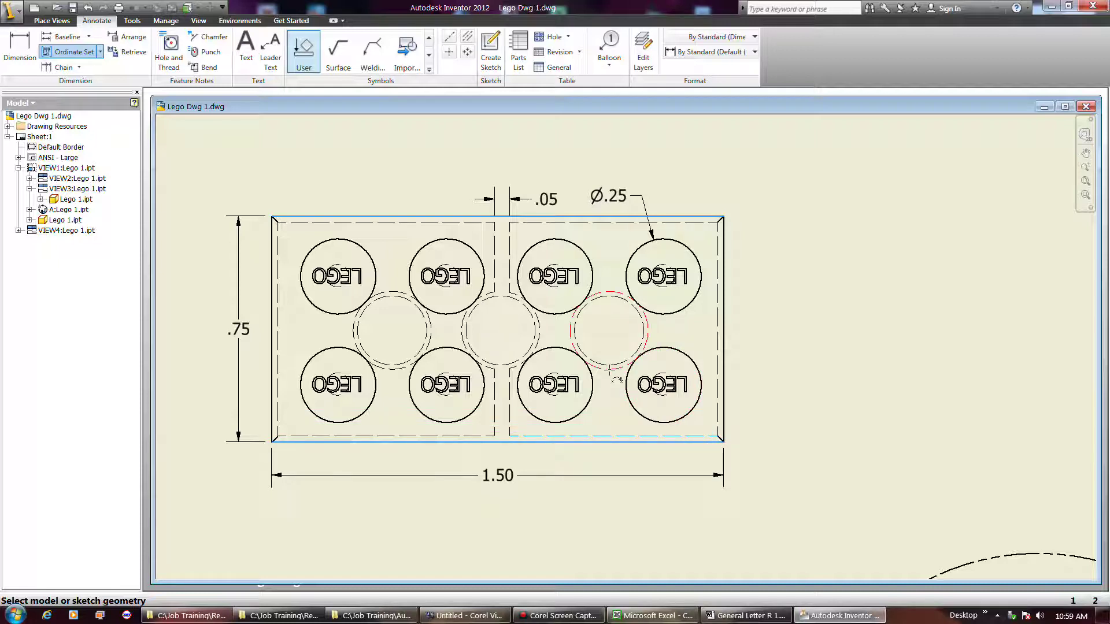
{"action": "left_click", "coordinate": [611, 367]}
{"action": "left_click", "coordinate": [611, 363]}
Step: Place the .02, .00, .36, .71 and .73 ordinate dimensions right of the brick and create the set
{"action": "right_click", "coordinate": [756, 353]}
{"action": "left_click", "coordinate": [763, 357]}
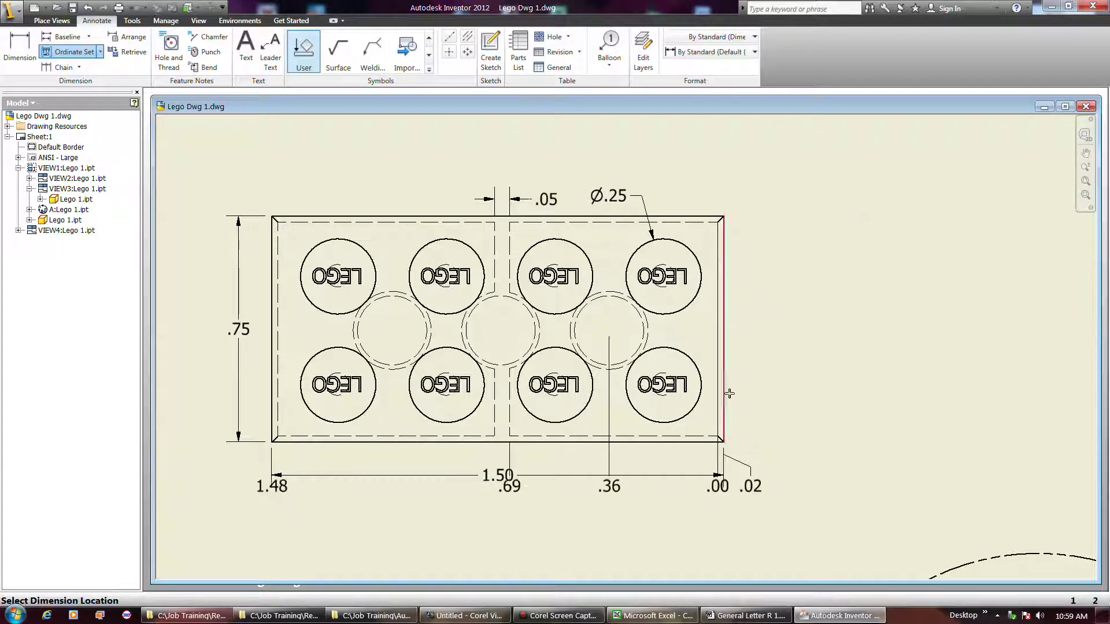
{"action": "left_click", "coordinate": [883, 350]}
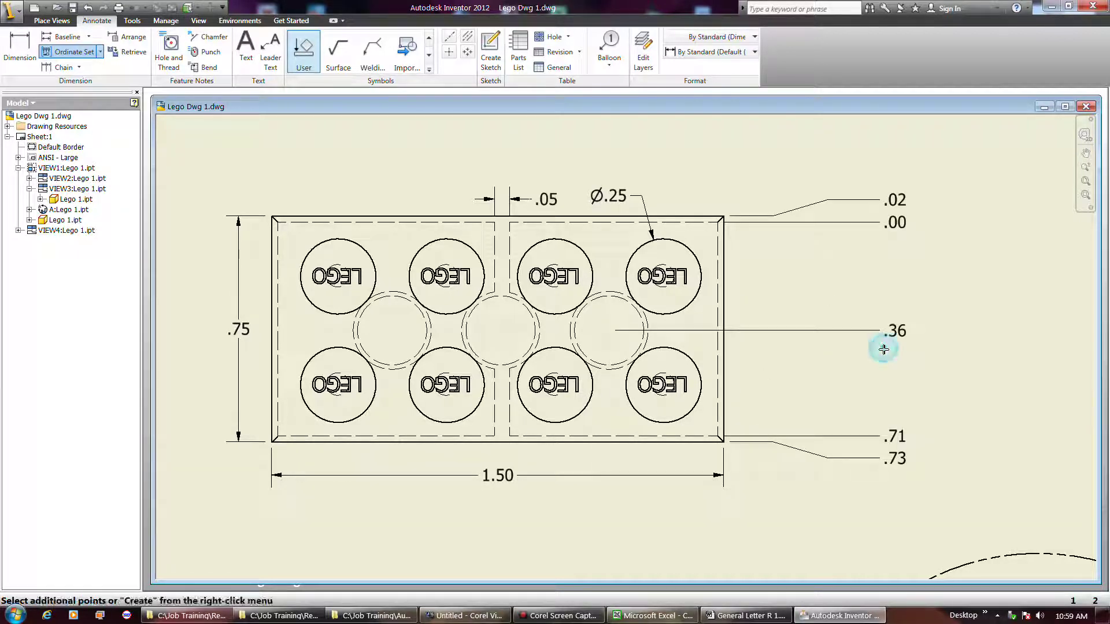
{"action": "right_click", "coordinate": [854, 370]}
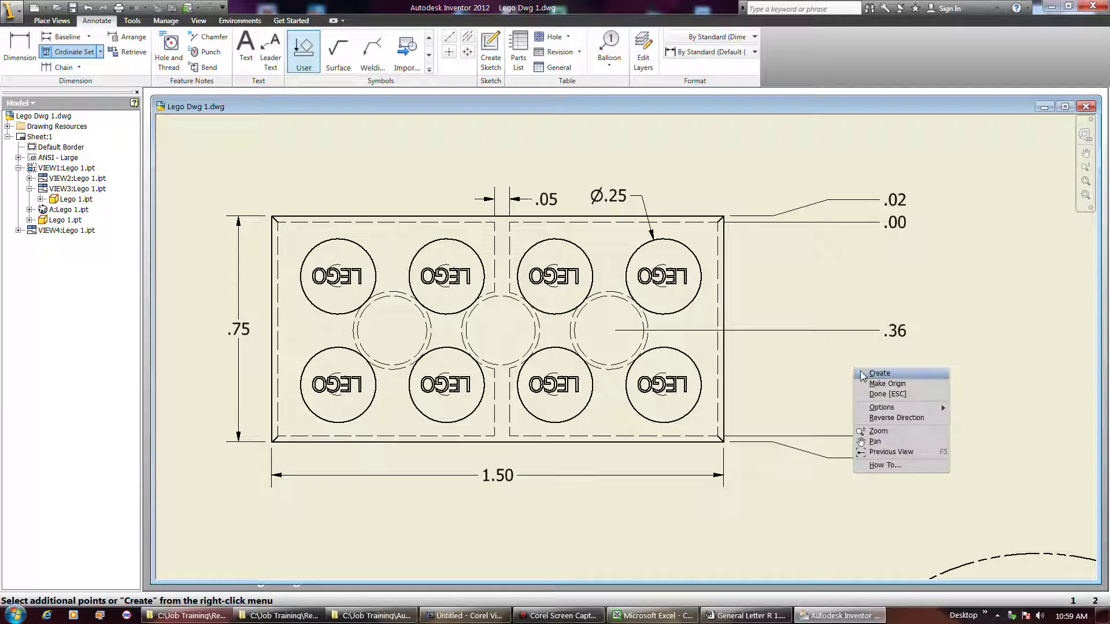
{"action": "left_click", "coordinate": [864, 368]}
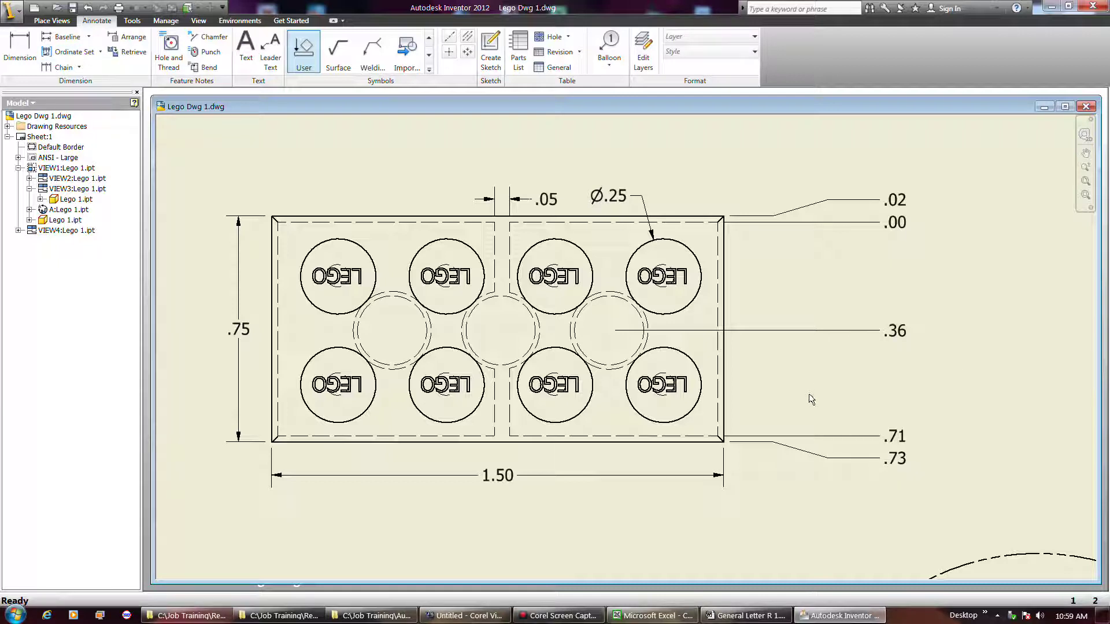